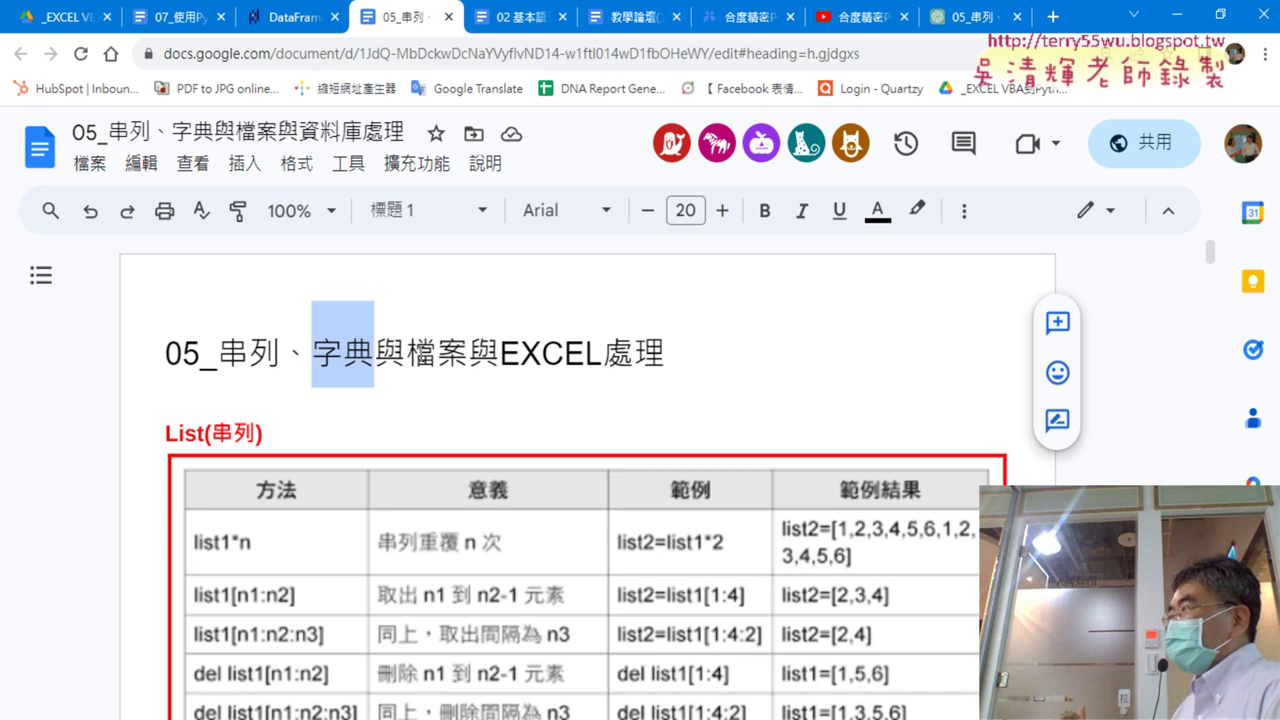
Highlight the word 檔案 in the title, then scroll down through the notes
drag(405, 344, 468, 344)
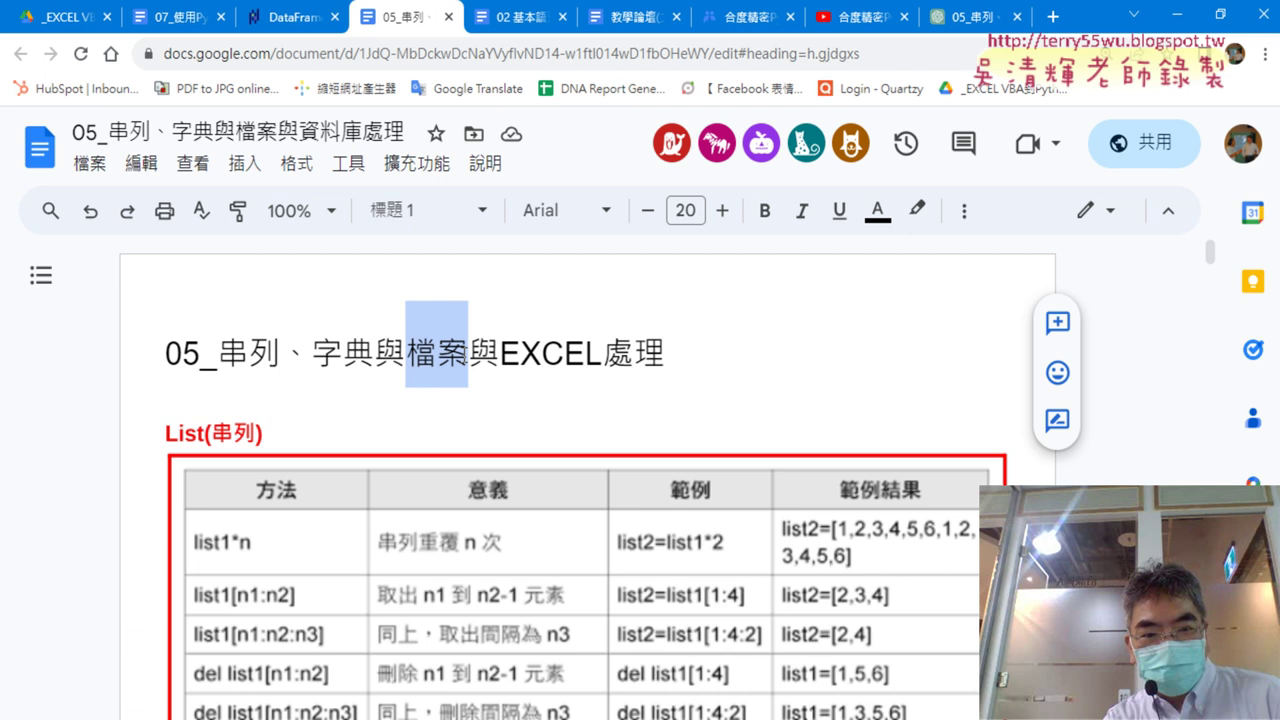
scroll(560, 437, down, 2)
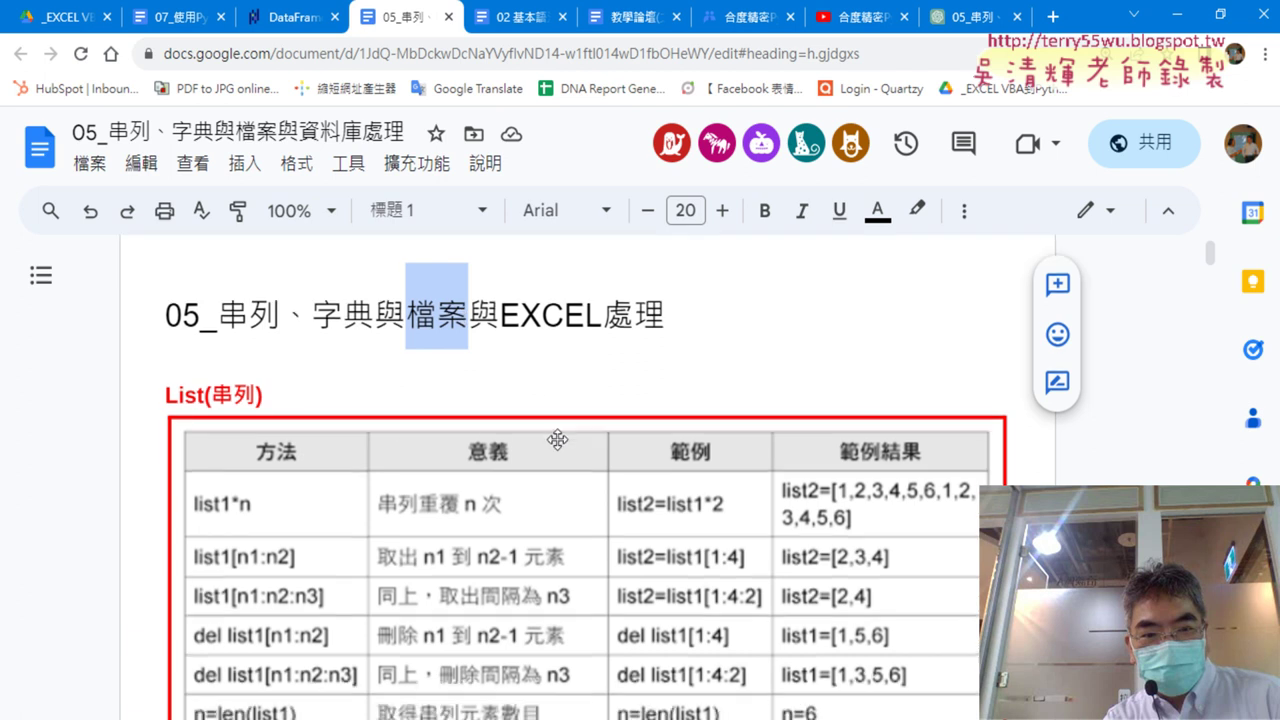
scroll(560, 437, down, 5)
scroll(700, 460, down, 5)
scroll(913, 482, down, 3)
scroll(913, 482, down, 5)
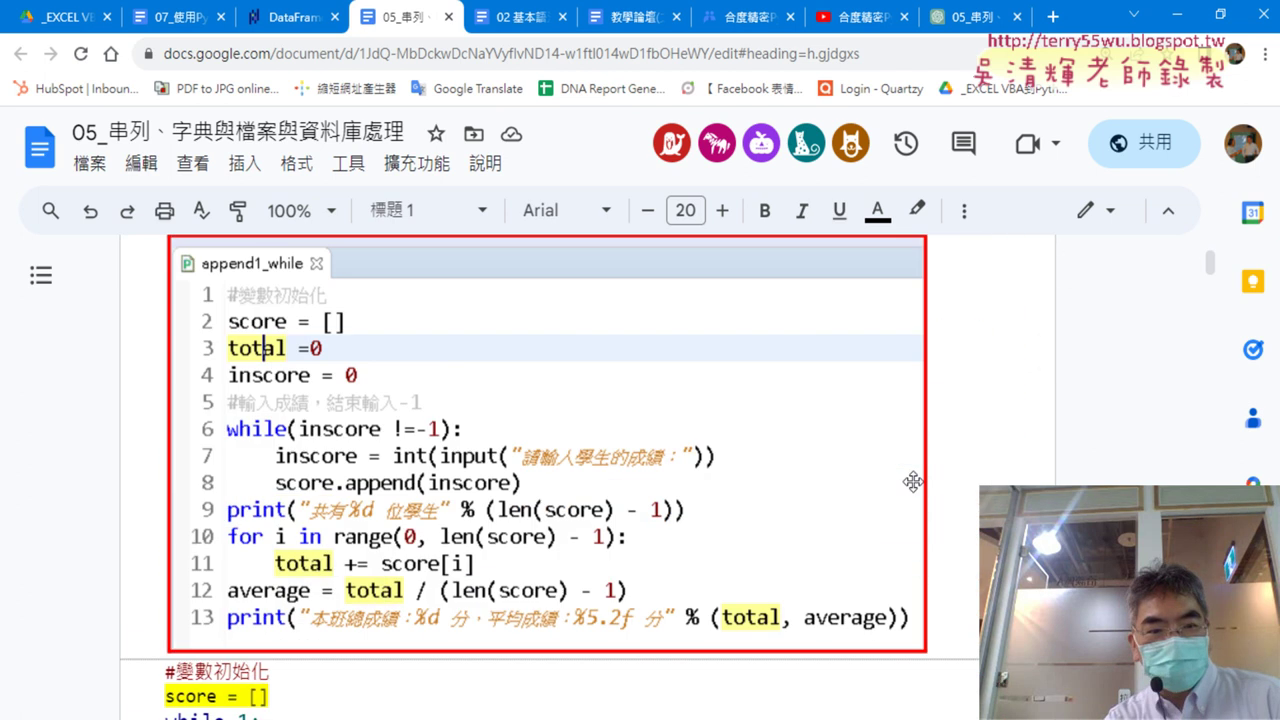
scroll(913, 482, down, 5)
scroll(913, 482, down, 3)
scroll(915, 485, down, 1)
Reach the eng_rpt.txt score-report block and select its three f=open/f.write/f.close lines
scroll(915, 485, down, 4)
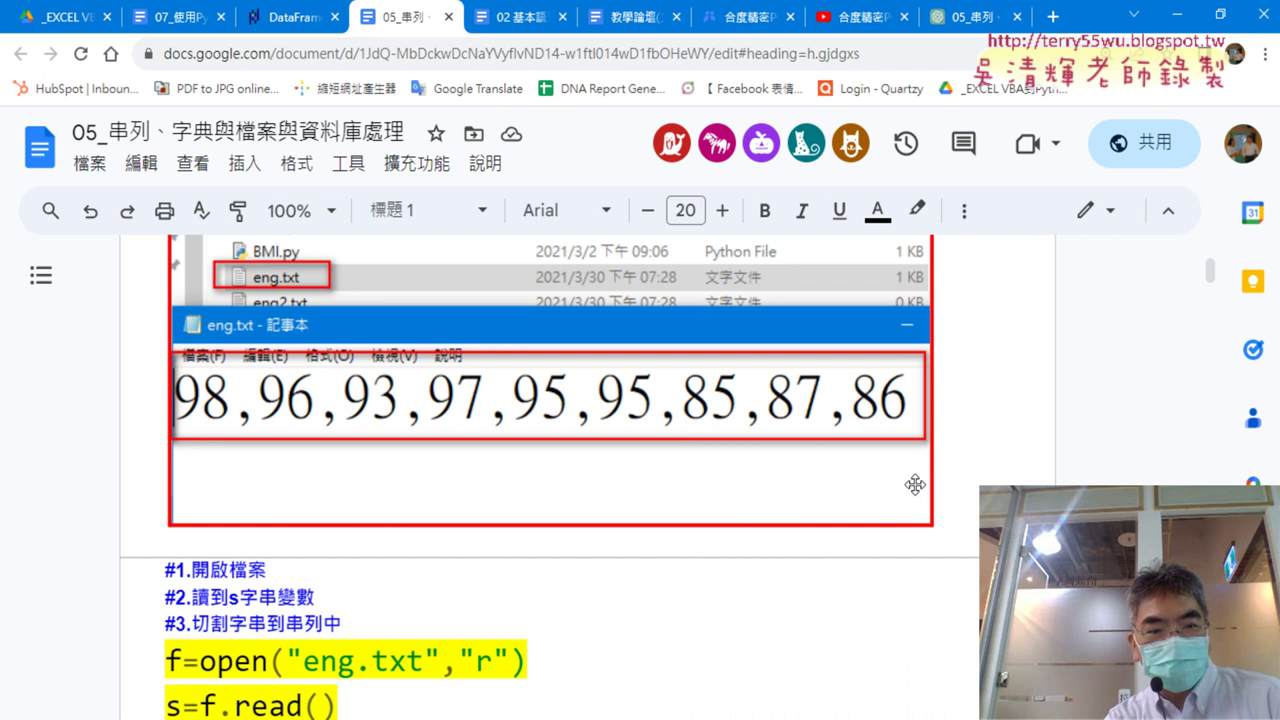
scroll(915, 485, down, 2)
scroll(915, 485, down, 2)
scroll(916, 485, down, 2)
scroll(916, 485, down, 2)
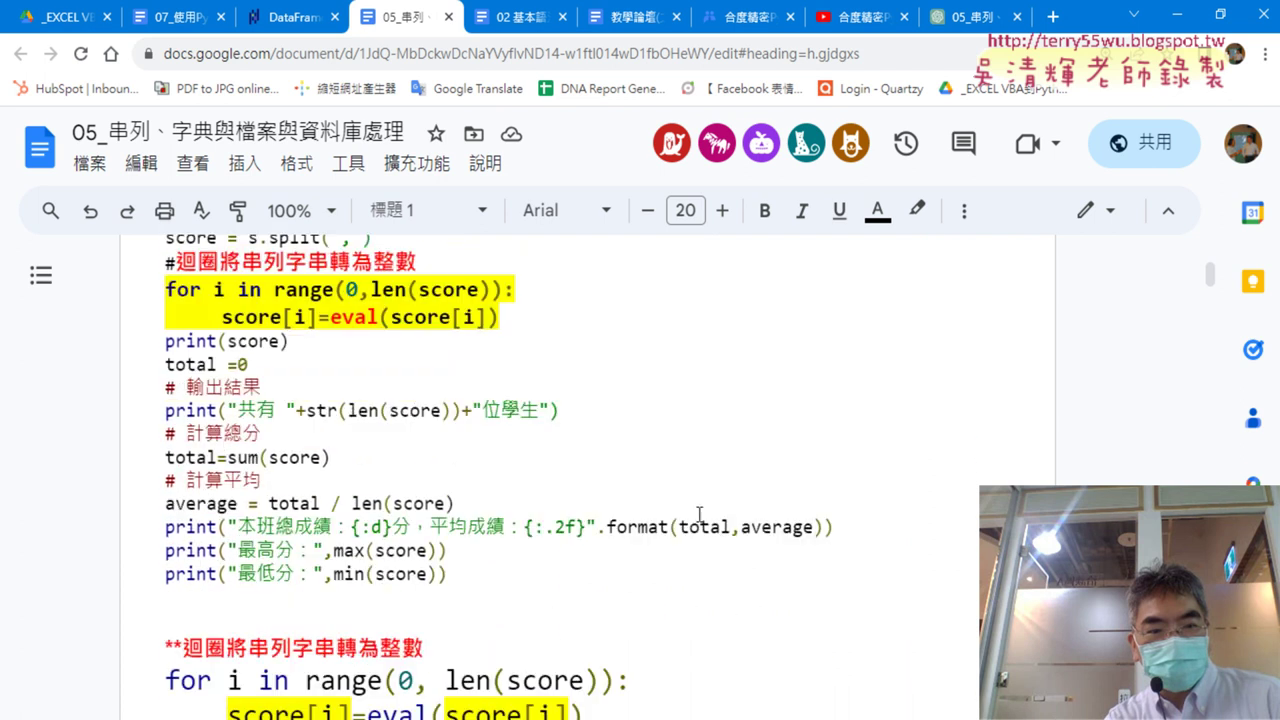
scroll(916, 485, down, 2)
scroll(464, 488, down, 5)
scroll(464, 488, down, 4)
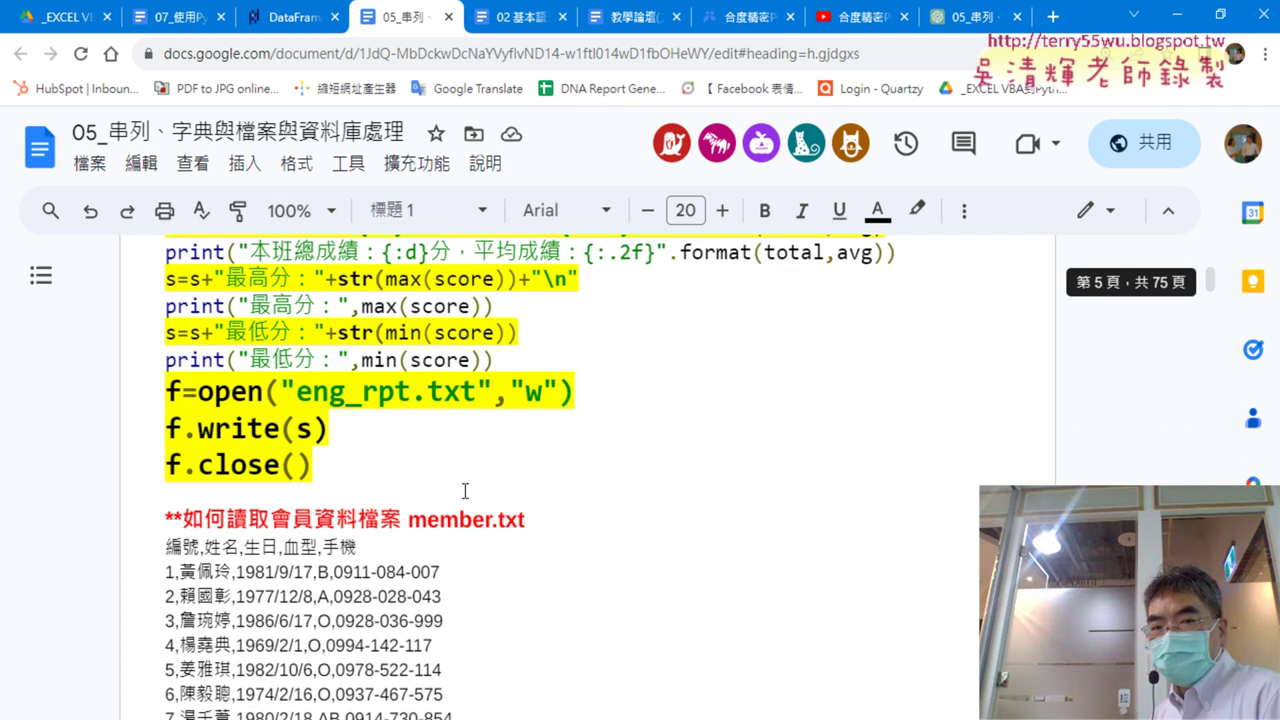
drag(314, 468, 151, 401)
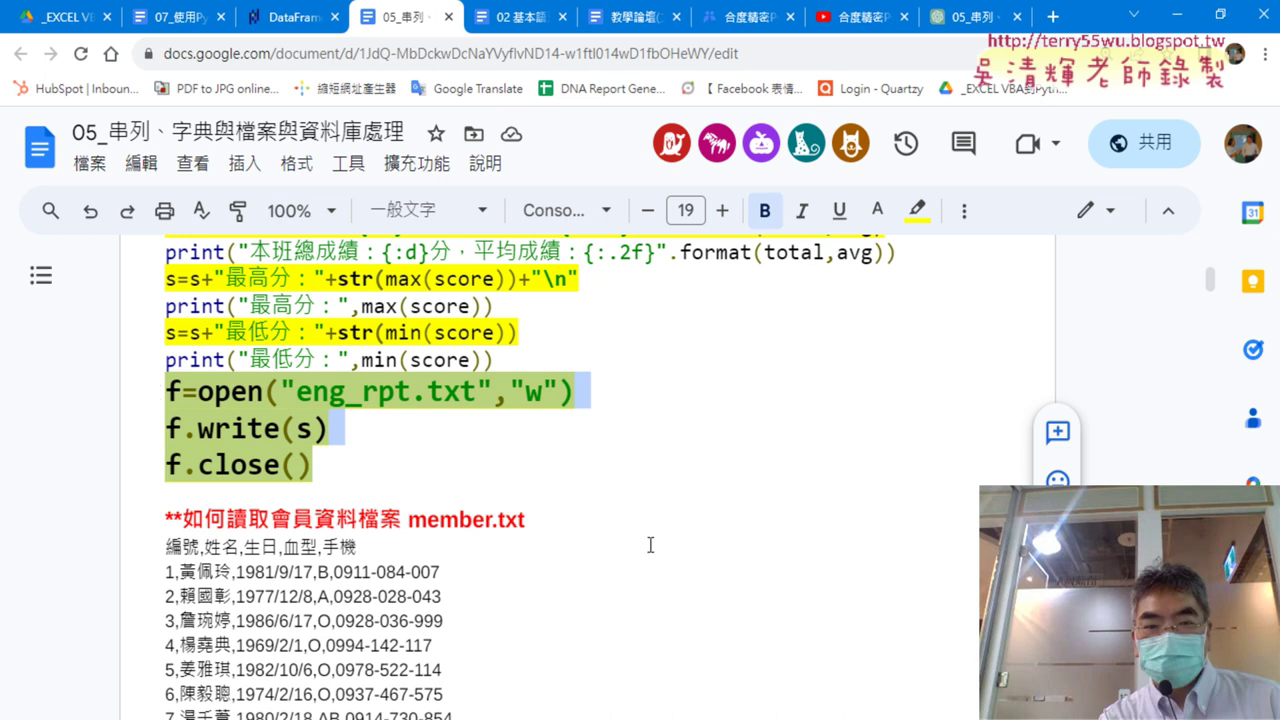
Scroll to the 將結果存為報表 code, selecting its f=open/f.write/f.close lines and 'member_rpt.csv'
scroll(649, 545, down, 5)
scroll(649, 545, down, 8)
scroll(649, 545, down, 5)
scroll(649, 545, down, 5)
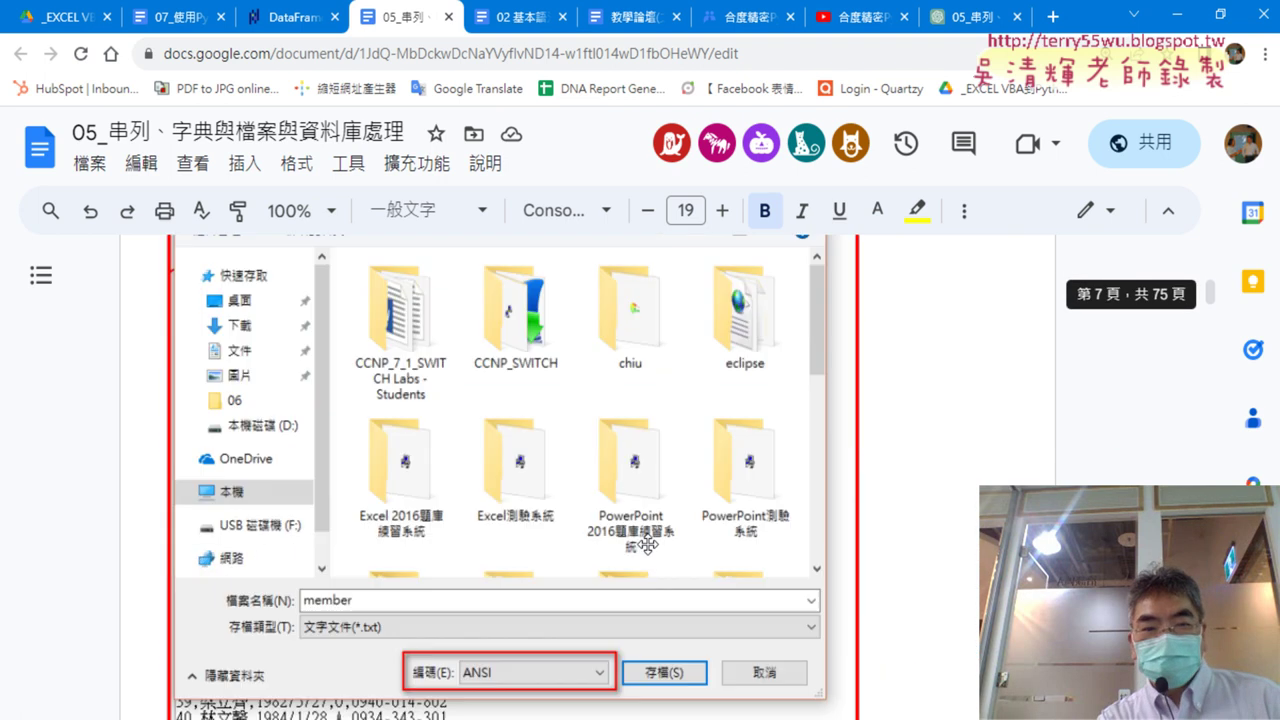
scroll(649, 545, down, 5)
scroll(648, 543, down, 3)
scroll(648, 543, down, 5)
scroll(648, 543, down, 5)
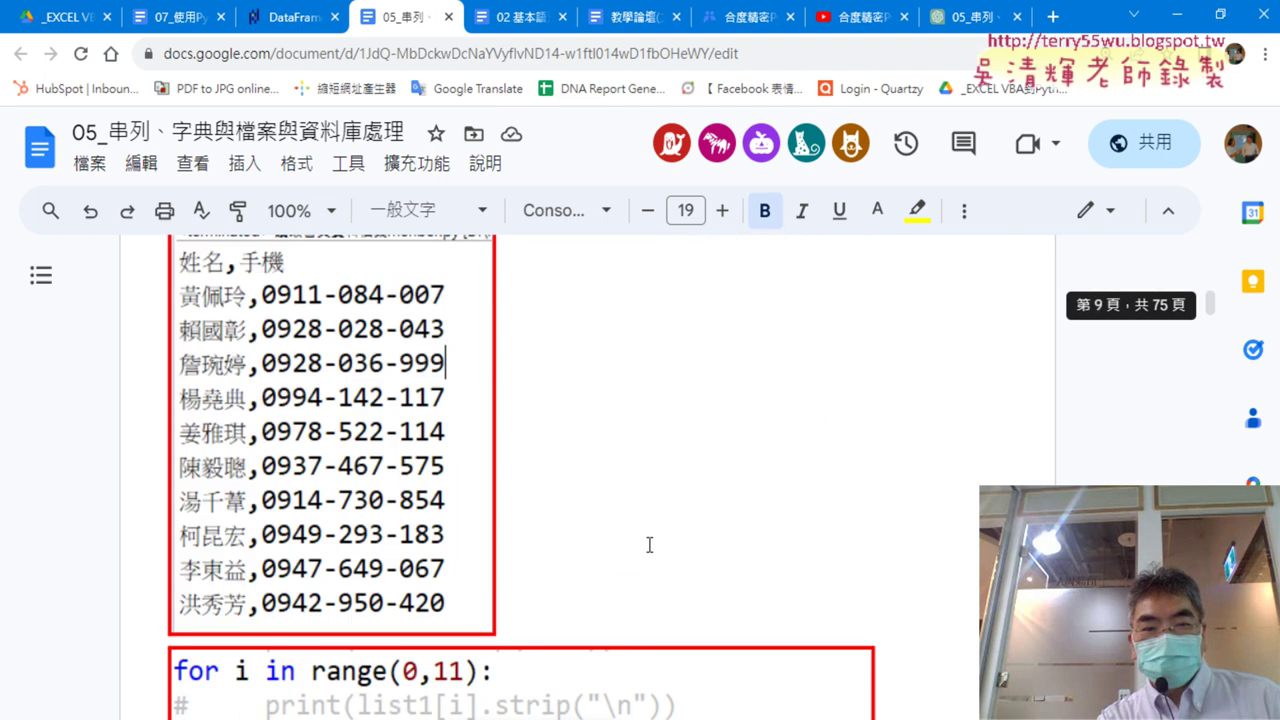
scroll(648, 543, down, 1)
scroll(649, 545, down, 5)
scroll(649, 545, down, 3)
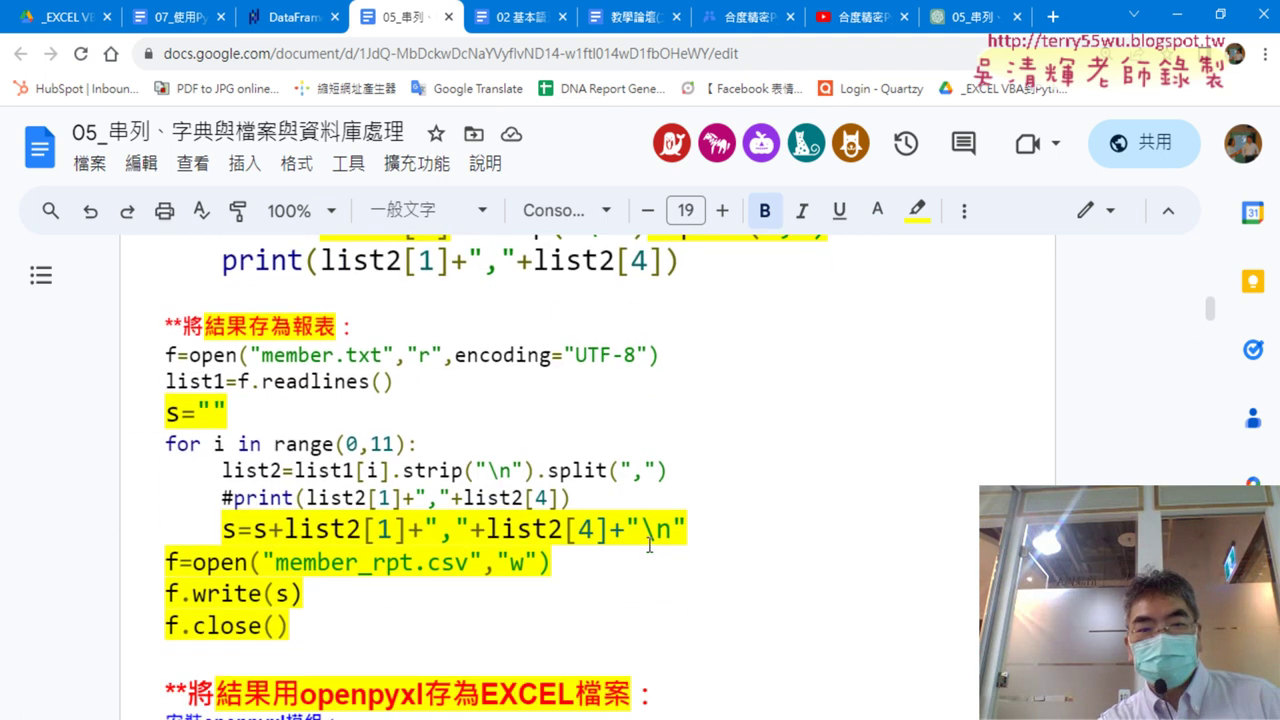
scroll(649, 545, down, 1)
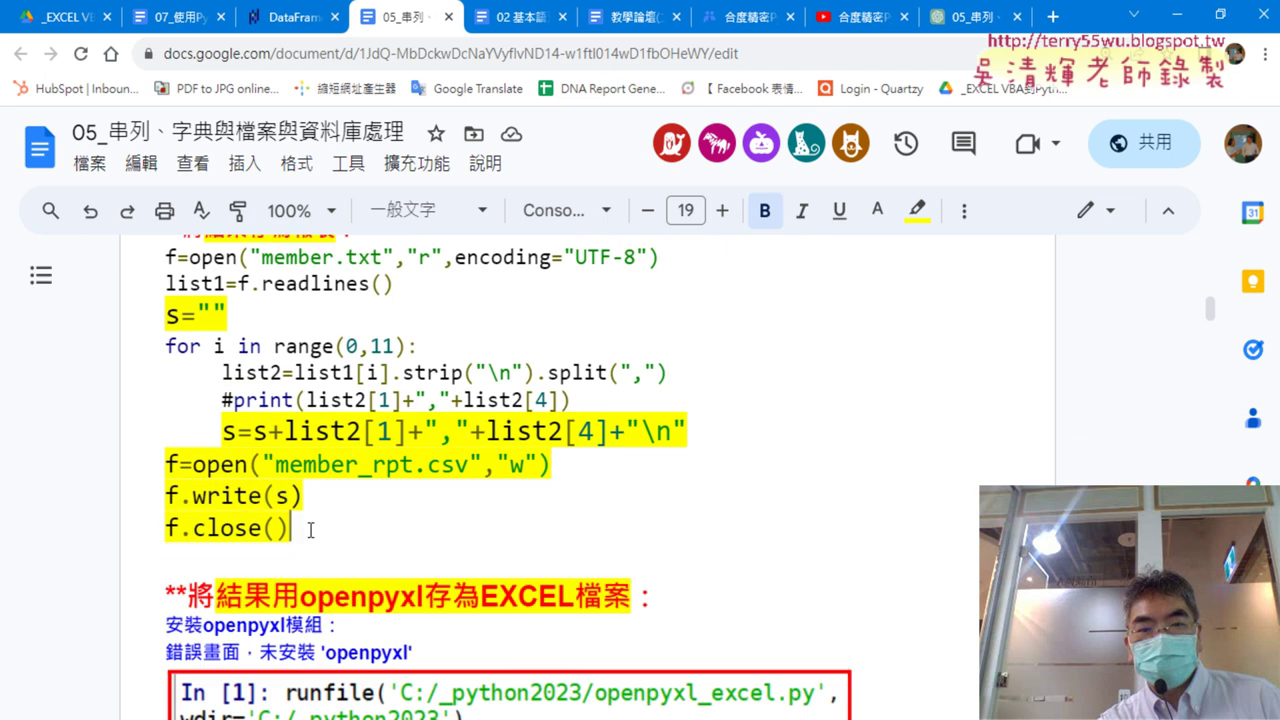
mouse_move(290, 528)
mouse_down()
mouse_move(135, 491)
mouse_move(126, 467)
mouse_up()
mouse_move(276, 464)
mouse_down()
mouse_move(355, 452)
mouse_move(467, 464)
mouse_up()
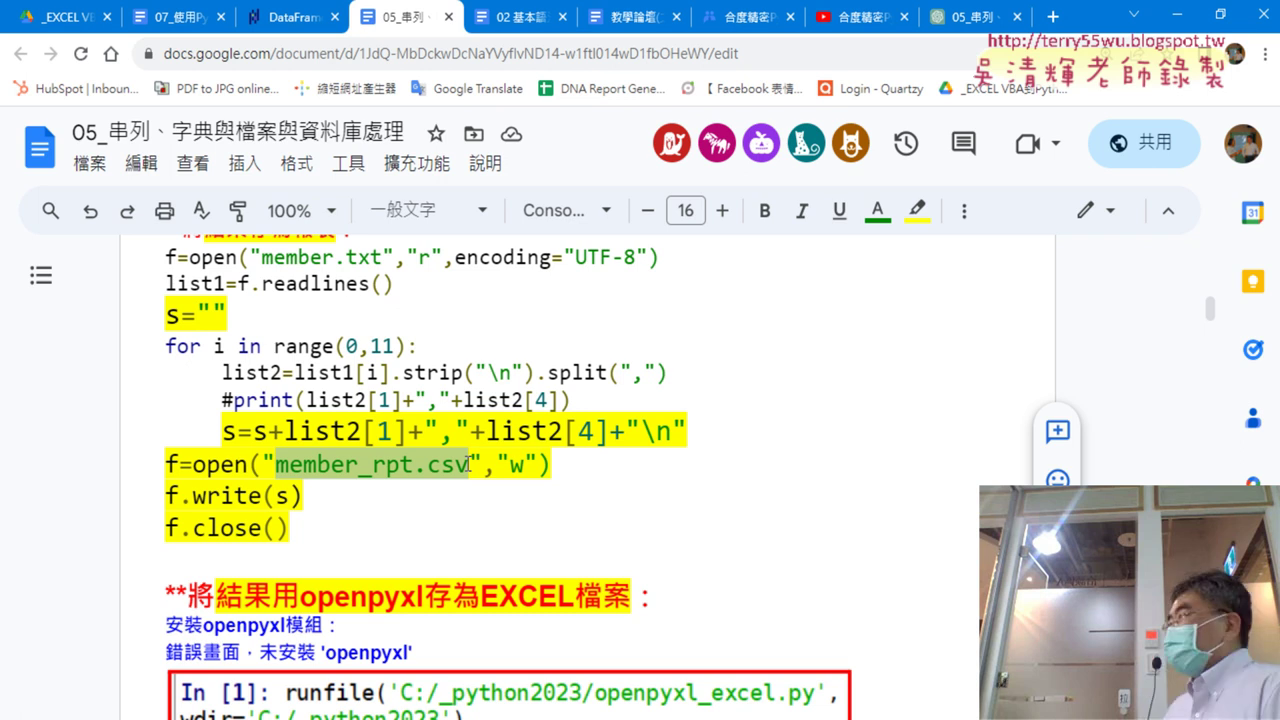
Scroll to the openpyxl Excel-export section and highlight openpyxl in its heading
scroll(467, 463, down, 2)
scroll(450, 457, down, 1)
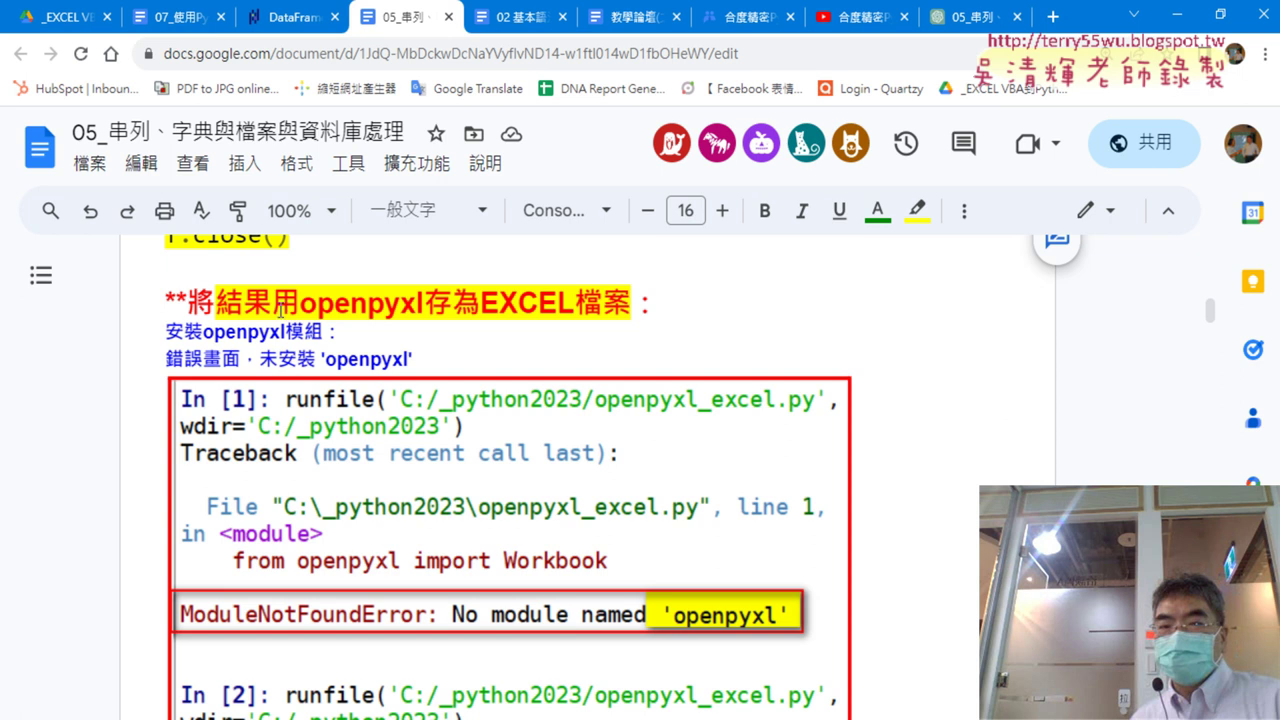
drag(301, 303, 423, 302)
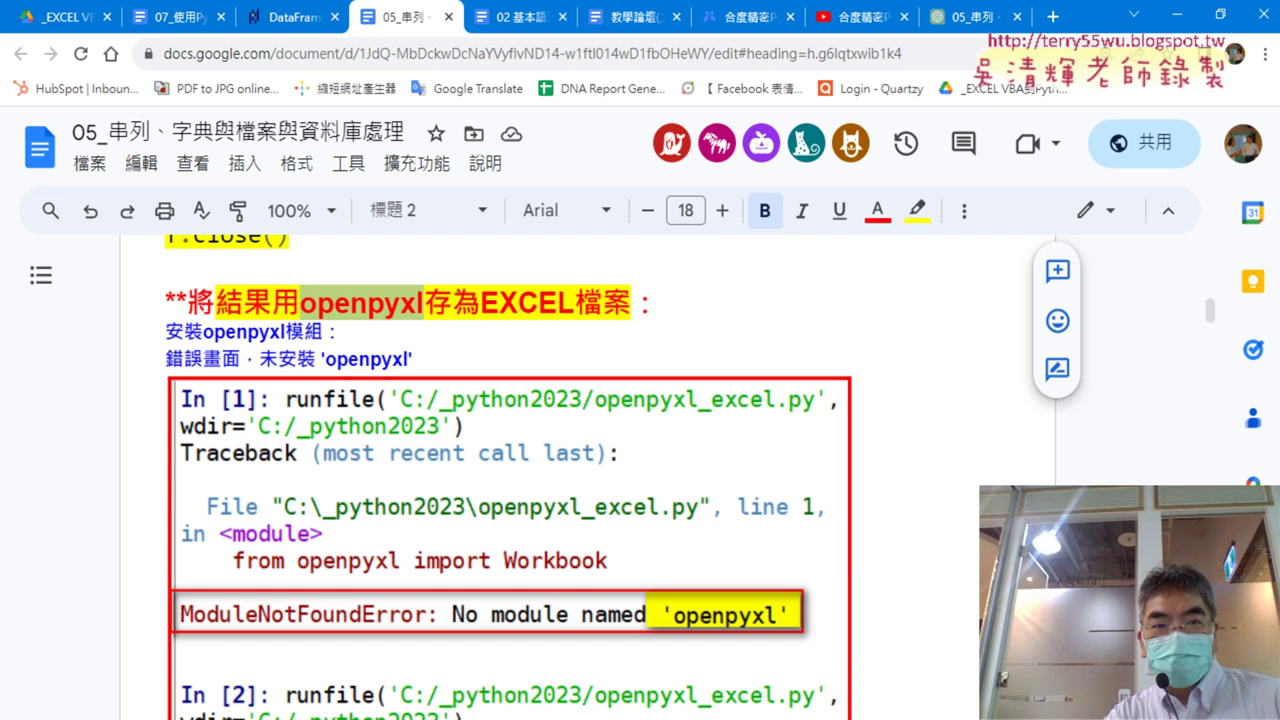
Open the D:\Python384 folder and launch Command Prompt there by entering cmd in the address bar
key(alt+Tab)
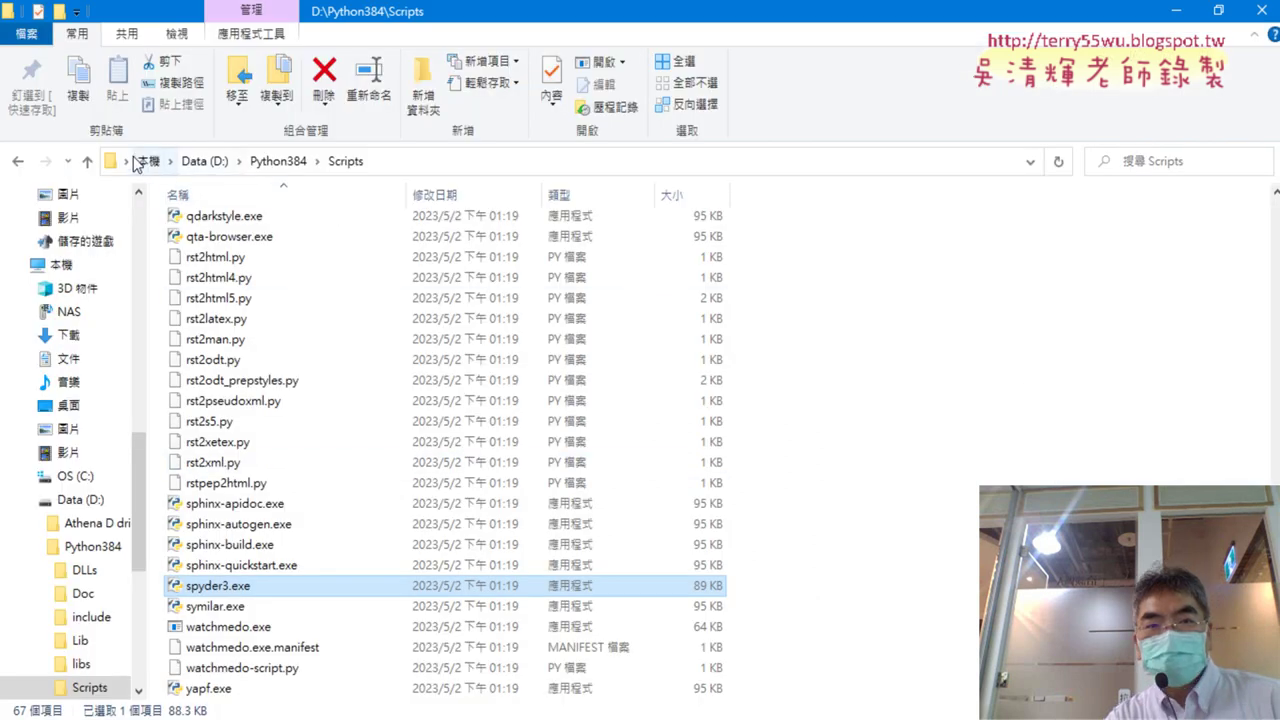
click(206, 162)
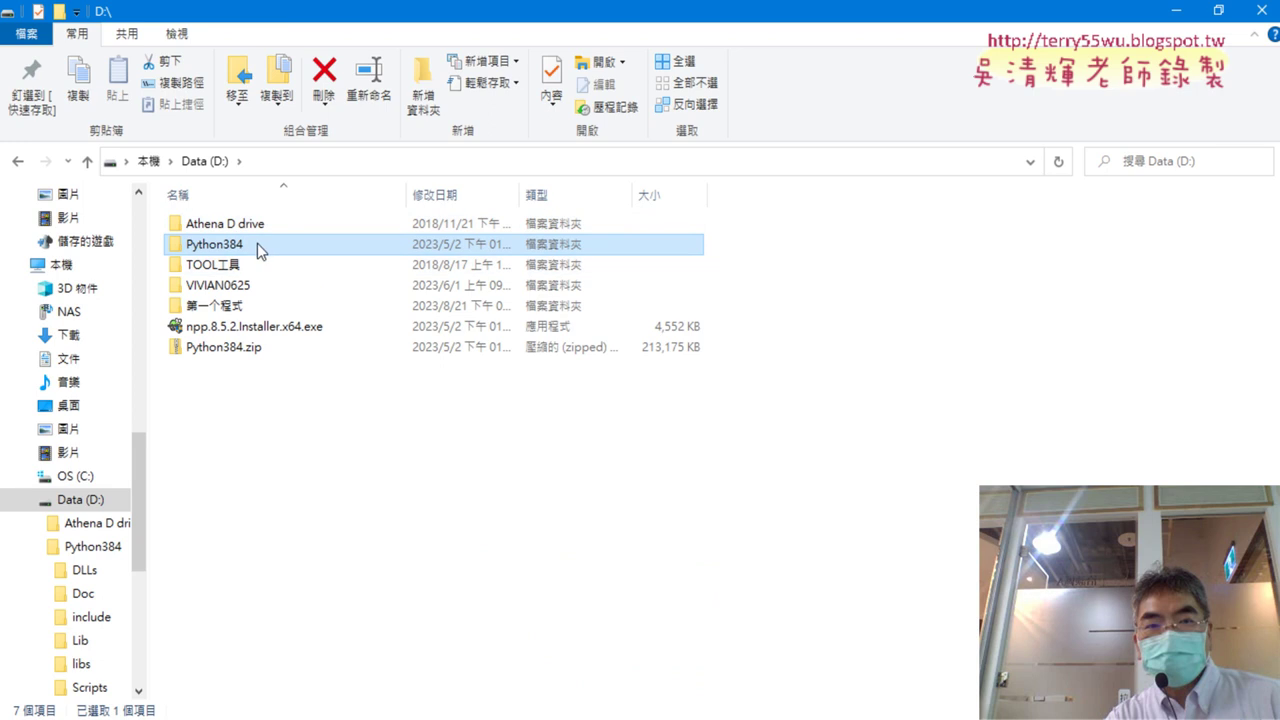
double_click(258, 244)
click(354, 164)
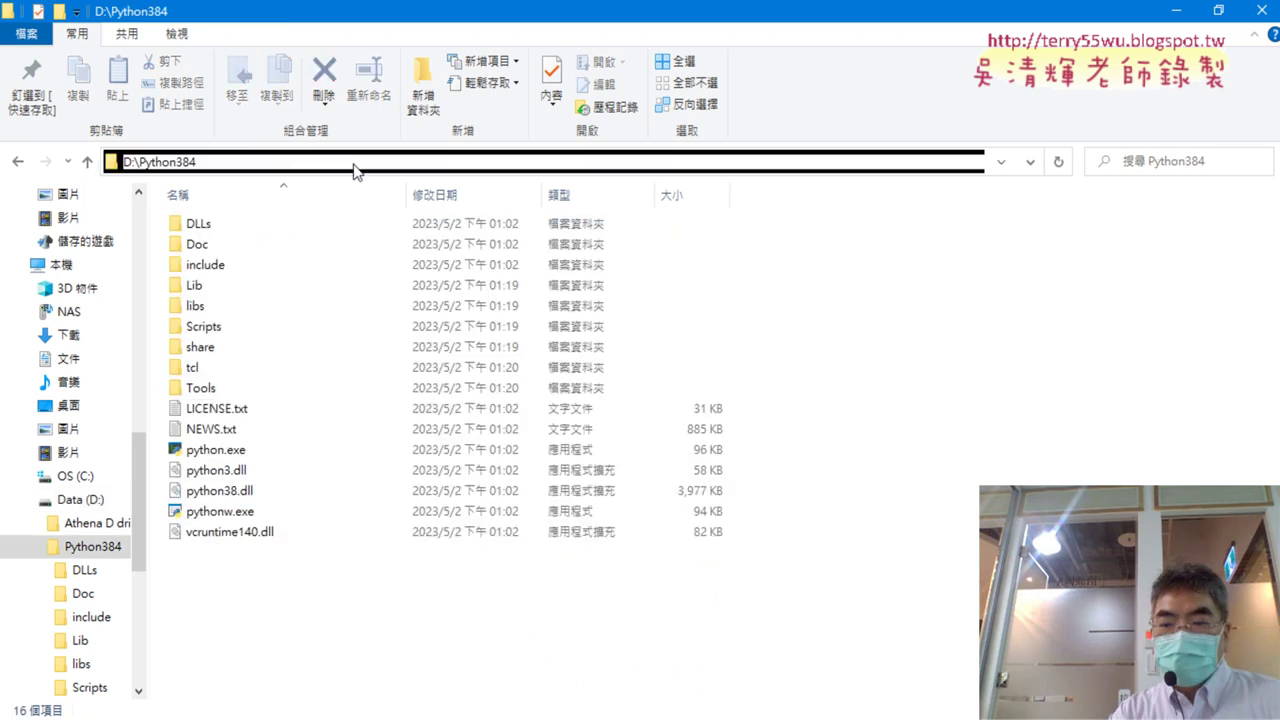
text(c)
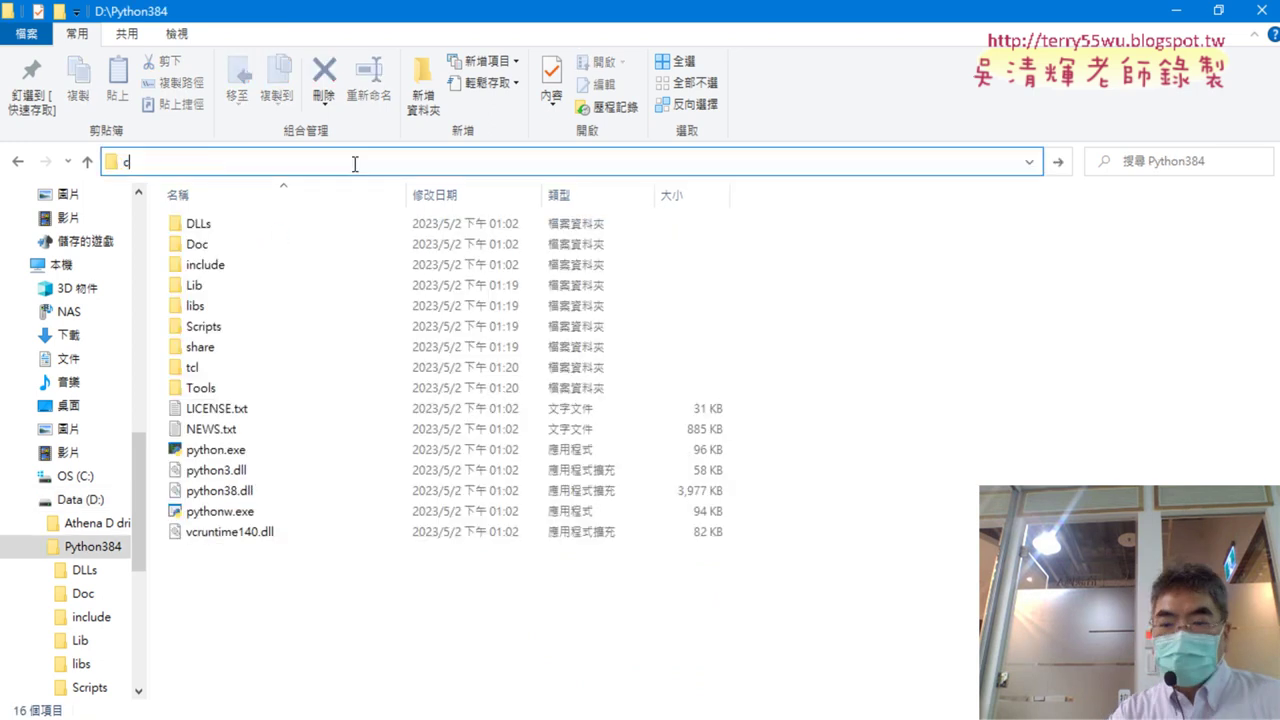
text(md)
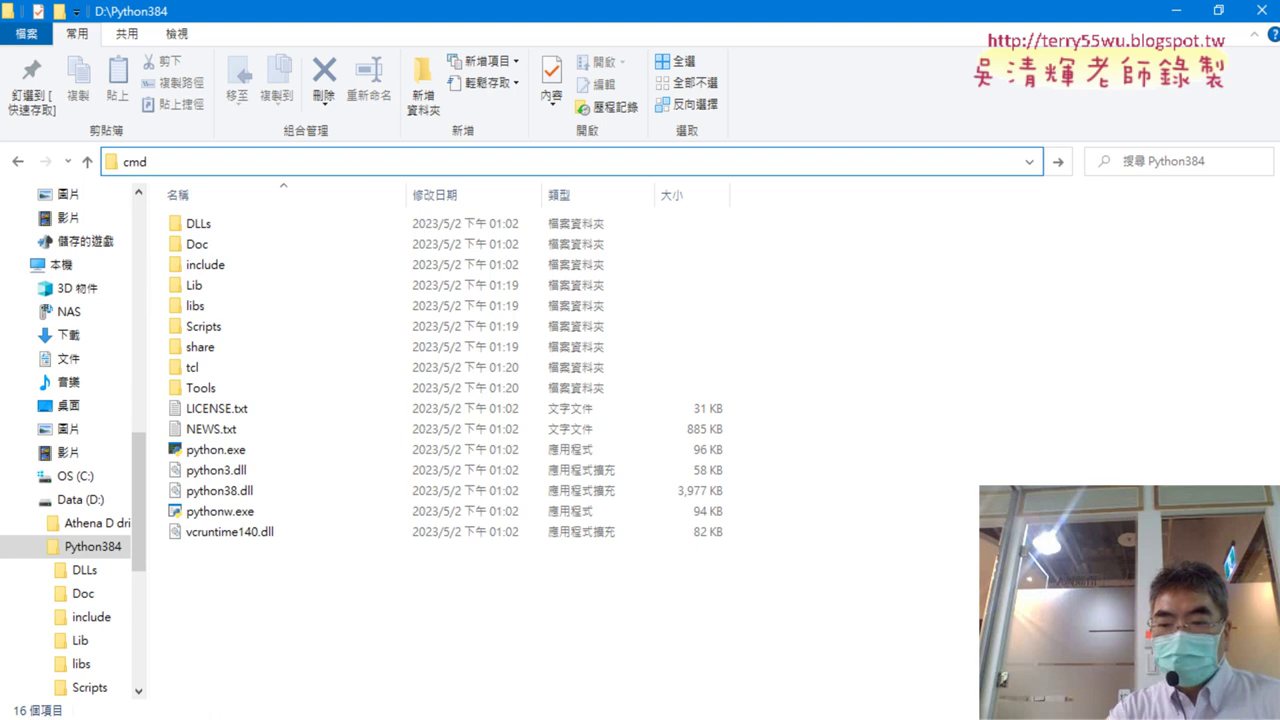
key(Return)
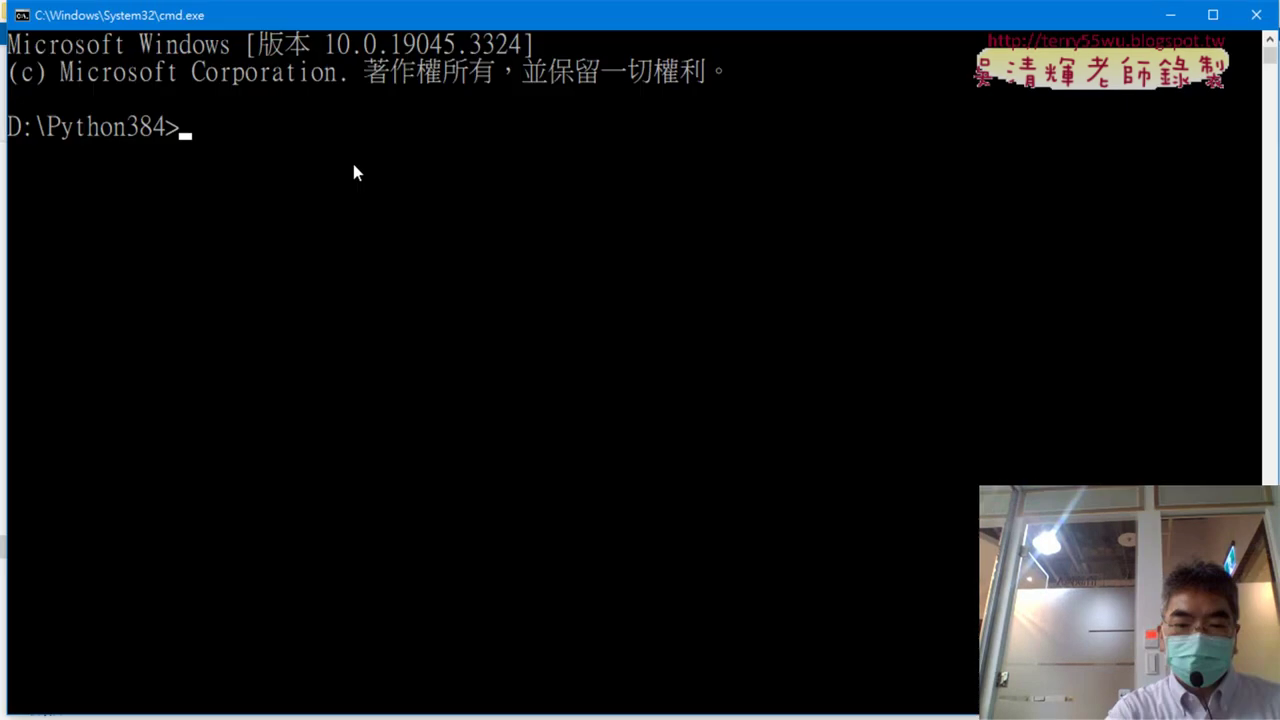
Type python -m pip install at the D:\Python384 prompt, unrun, and select it for copying
text(ㄆ)
key(shift)
text(yth)
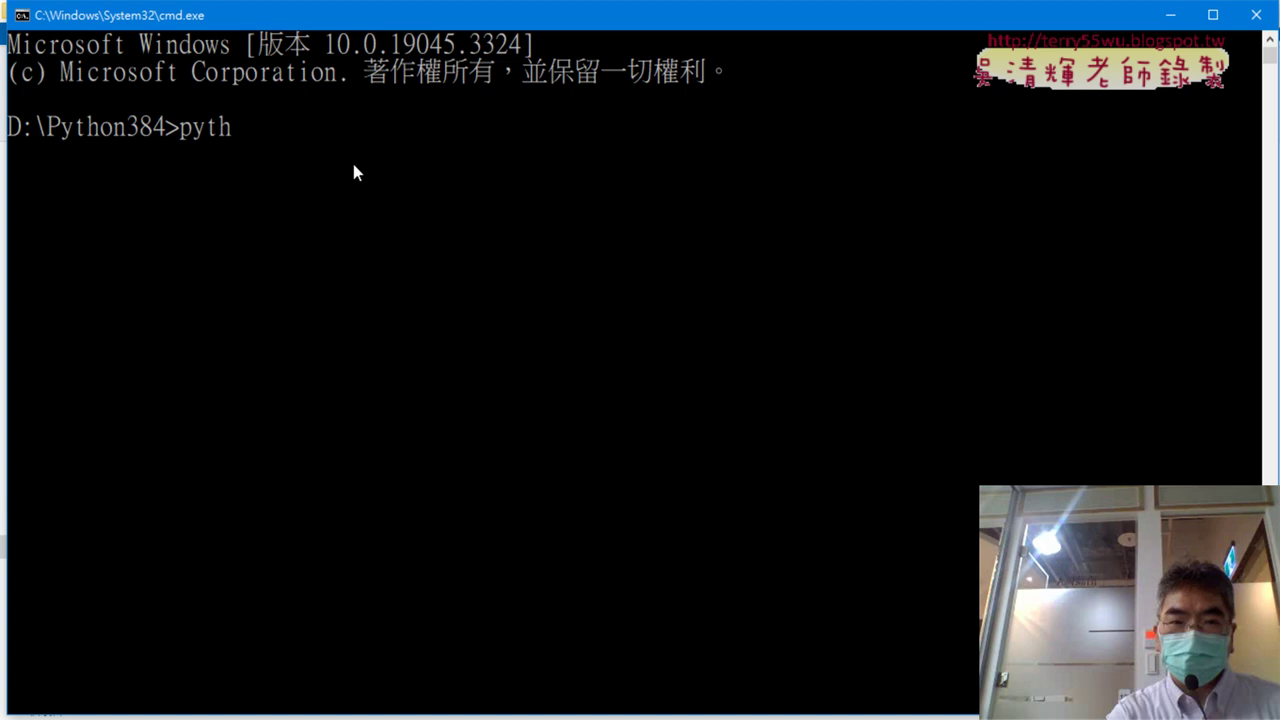
text(on -)
text(m pip)
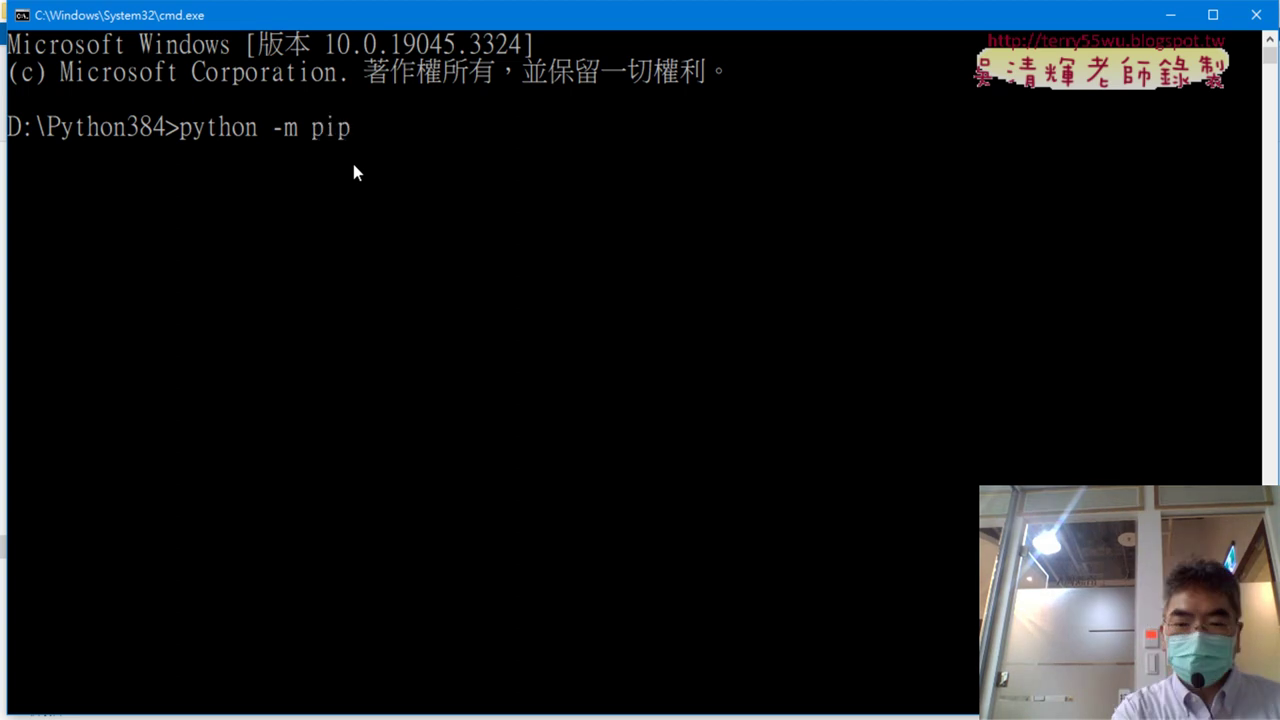
text( ins)
text(tall)
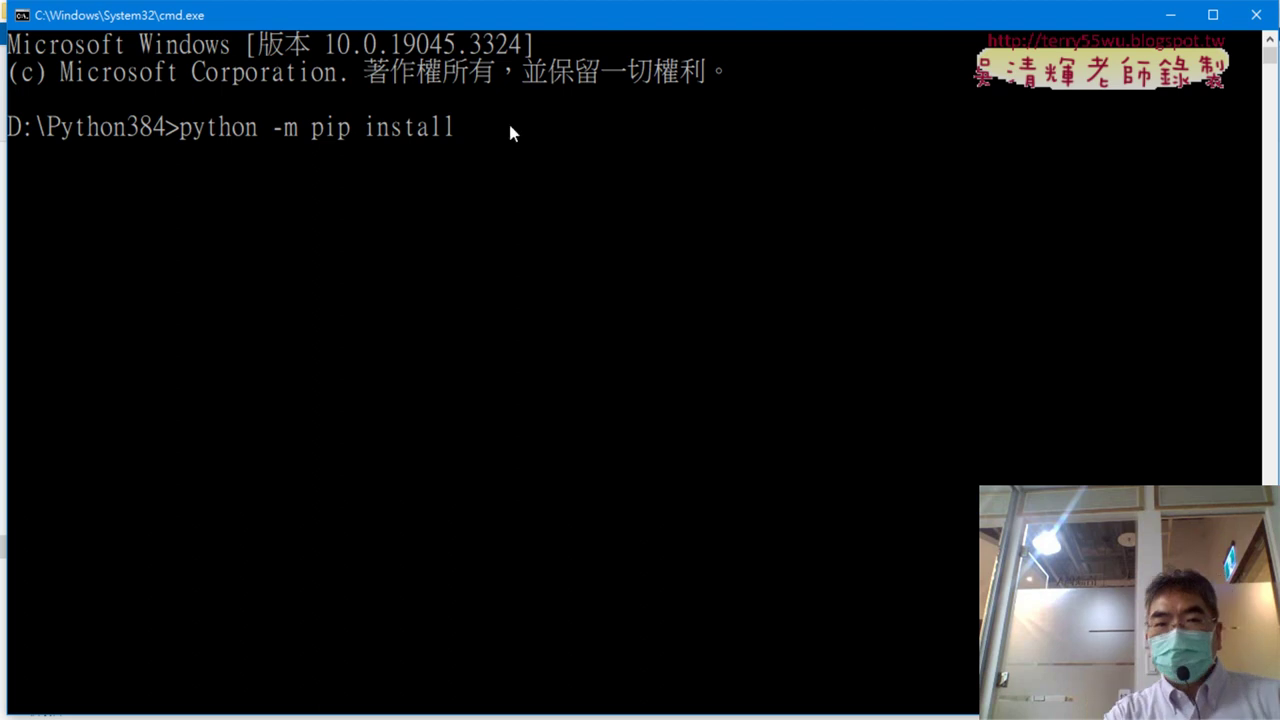
drag(182, 128, 452, 129)
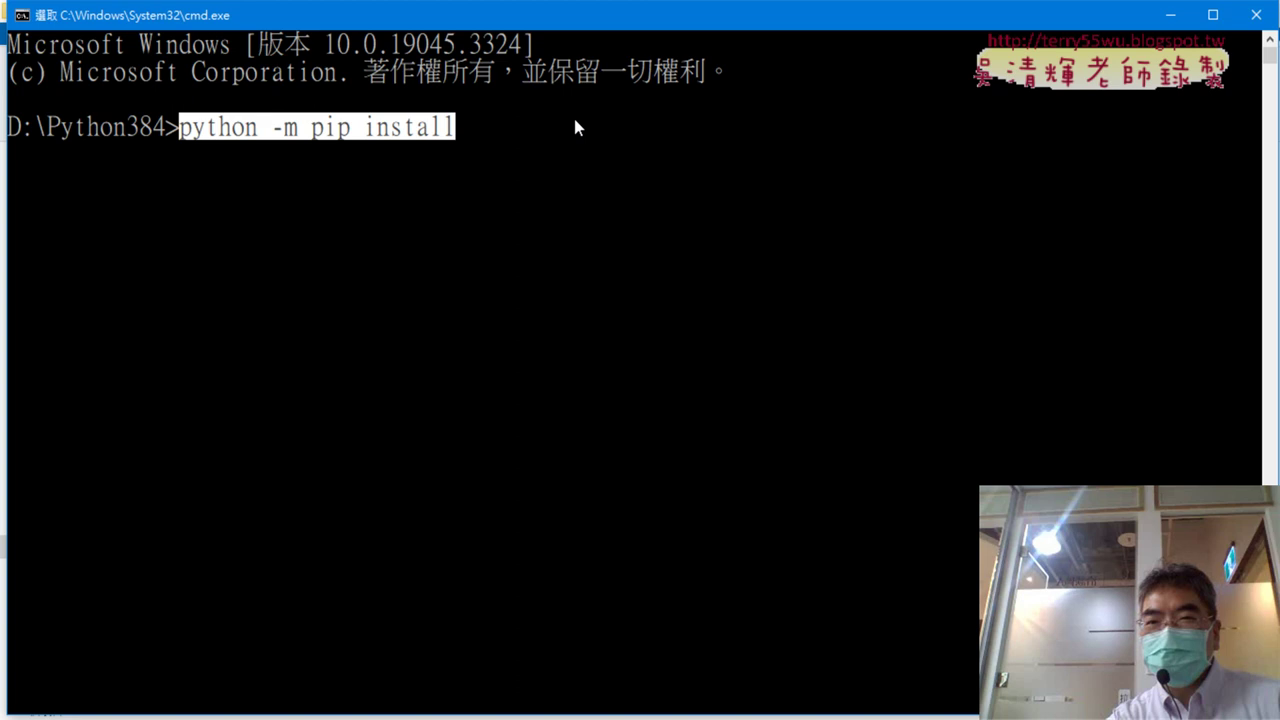
Close Command Prompt and File Explorer, and scroll the doc to the 寫入範本 sample code
click(1255, 15)
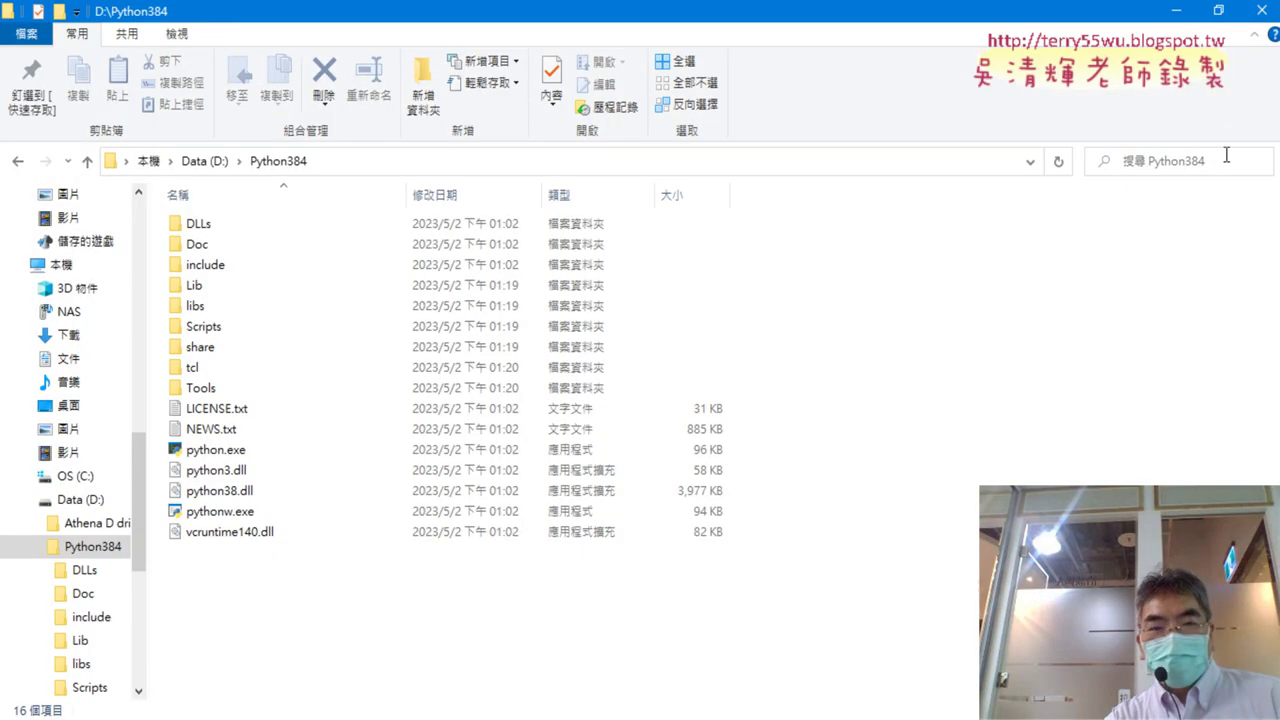
click(1174, 10)
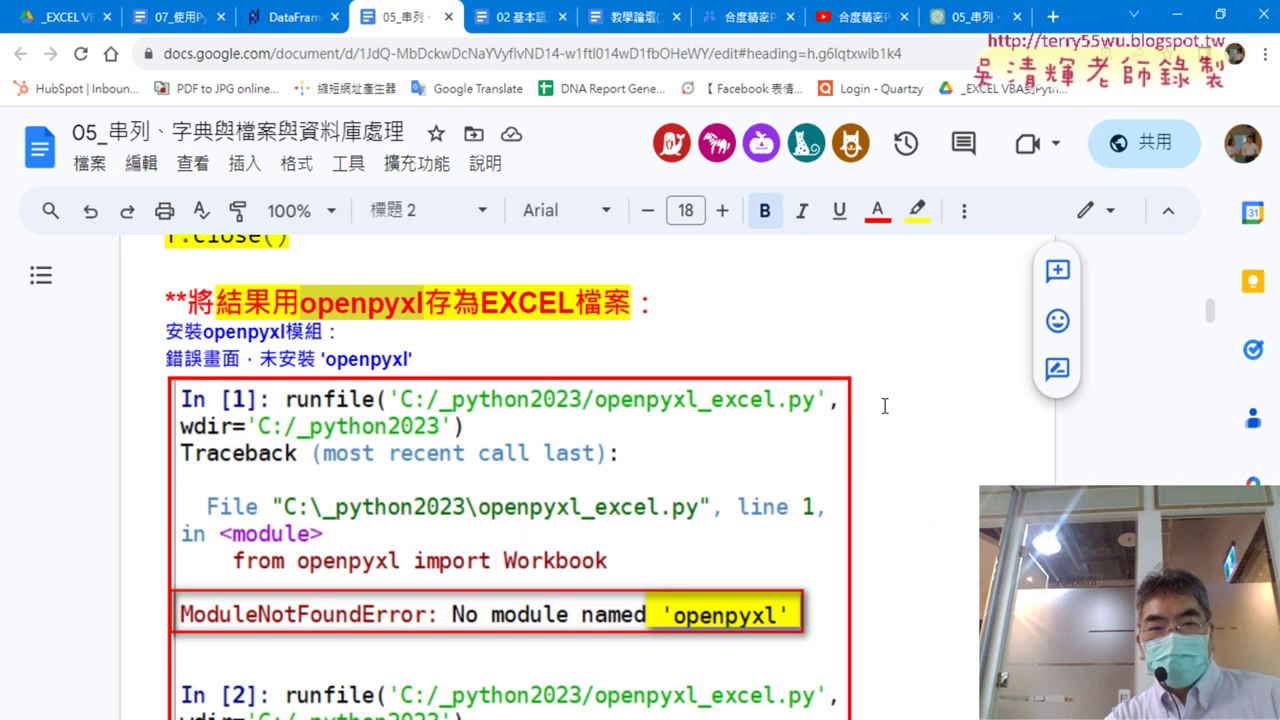
scroll(884, 406, down, 8)
scroll(884, 406, down, 1)
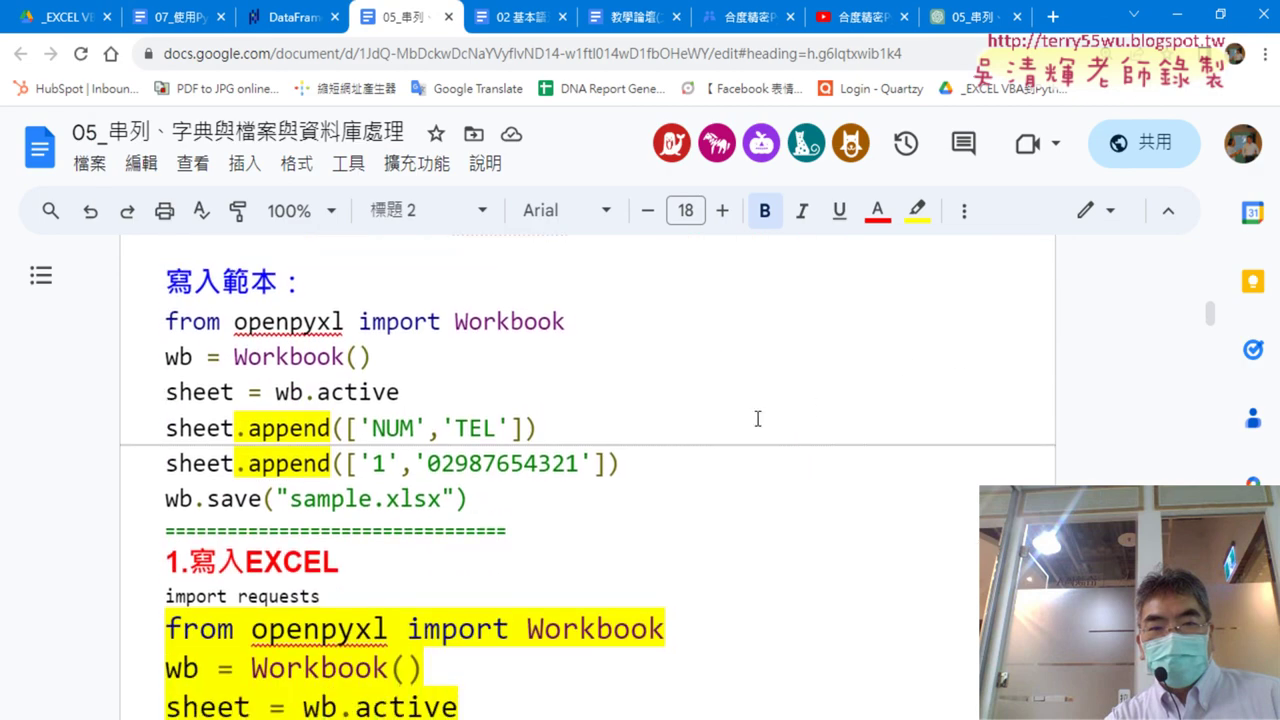
scroll(757, 418, down, 1)
scroll(757, 418, up, 1)
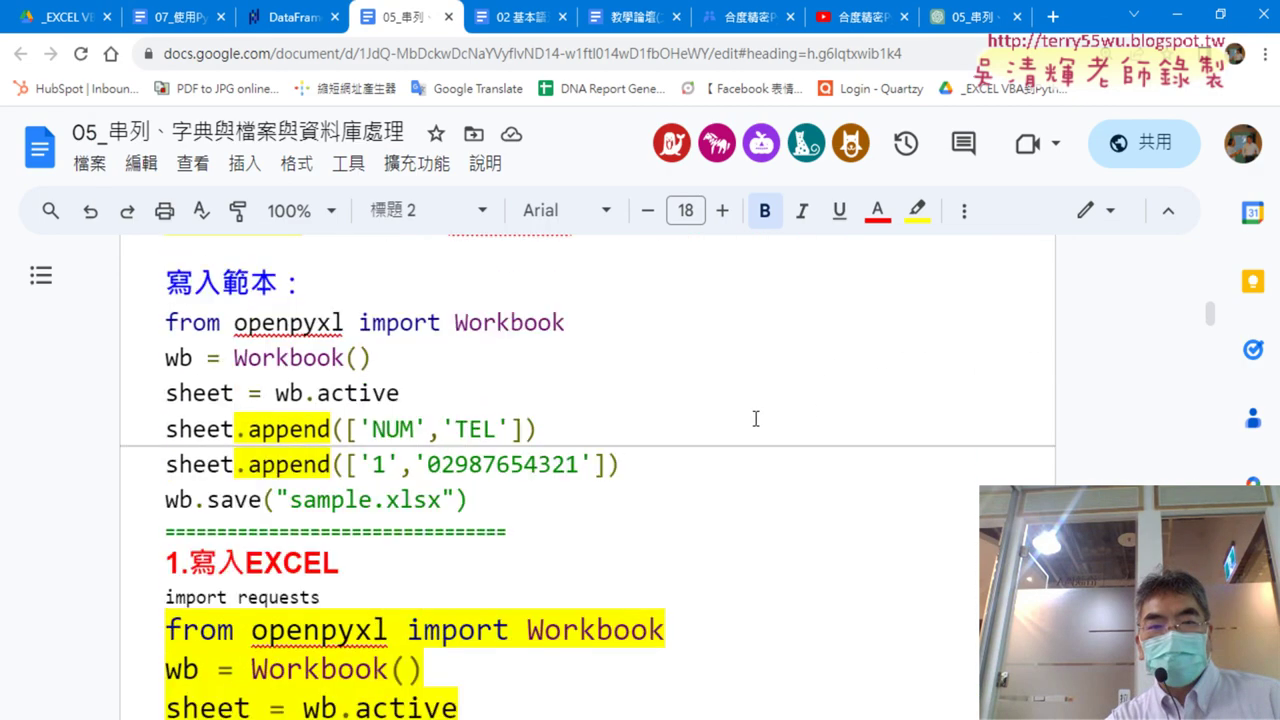
Highlight openpyxl and Workbook on the sample's import line
click(455, 323)
click(234, 325)
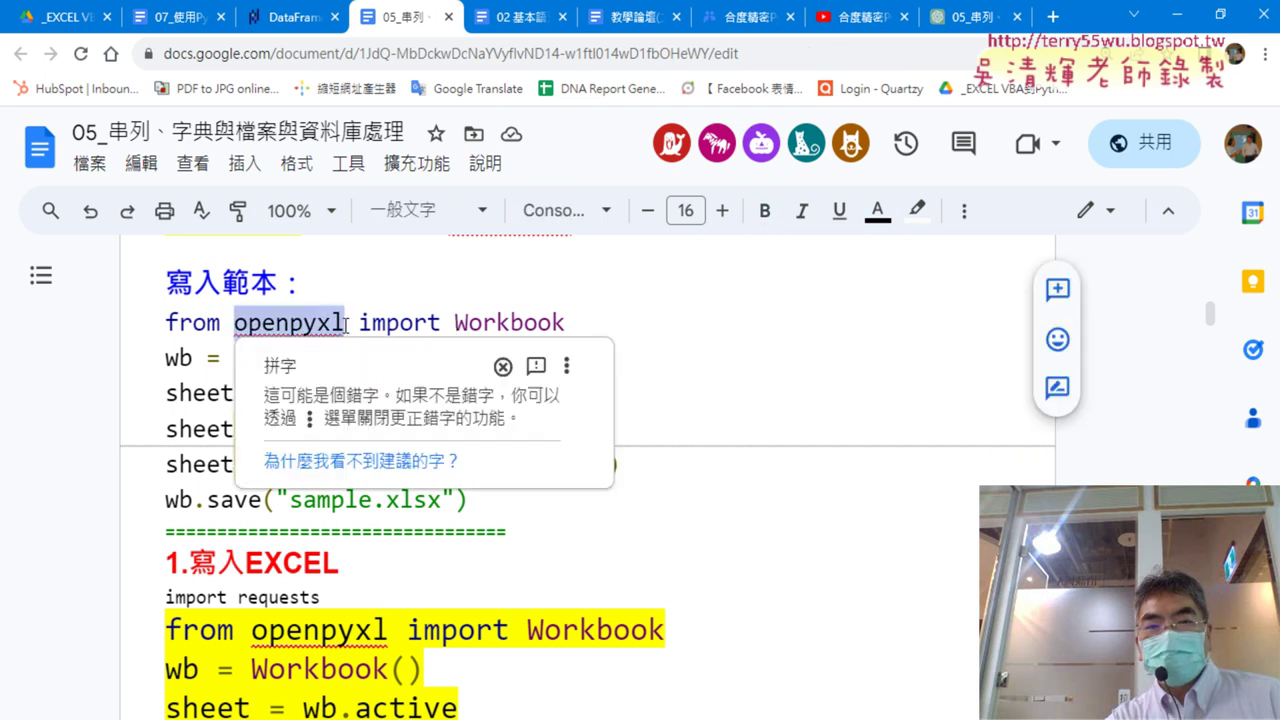
drag(166, 322, 346, 320)
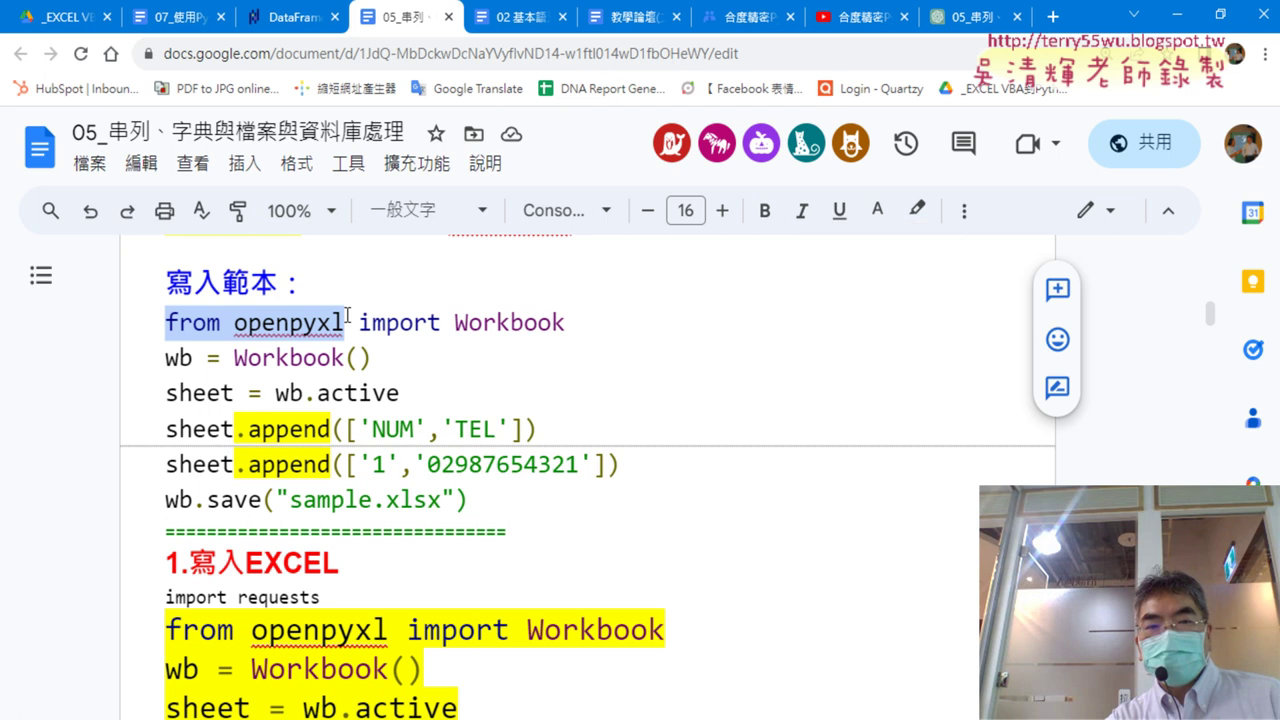
drag(566, 322, 460, 331)
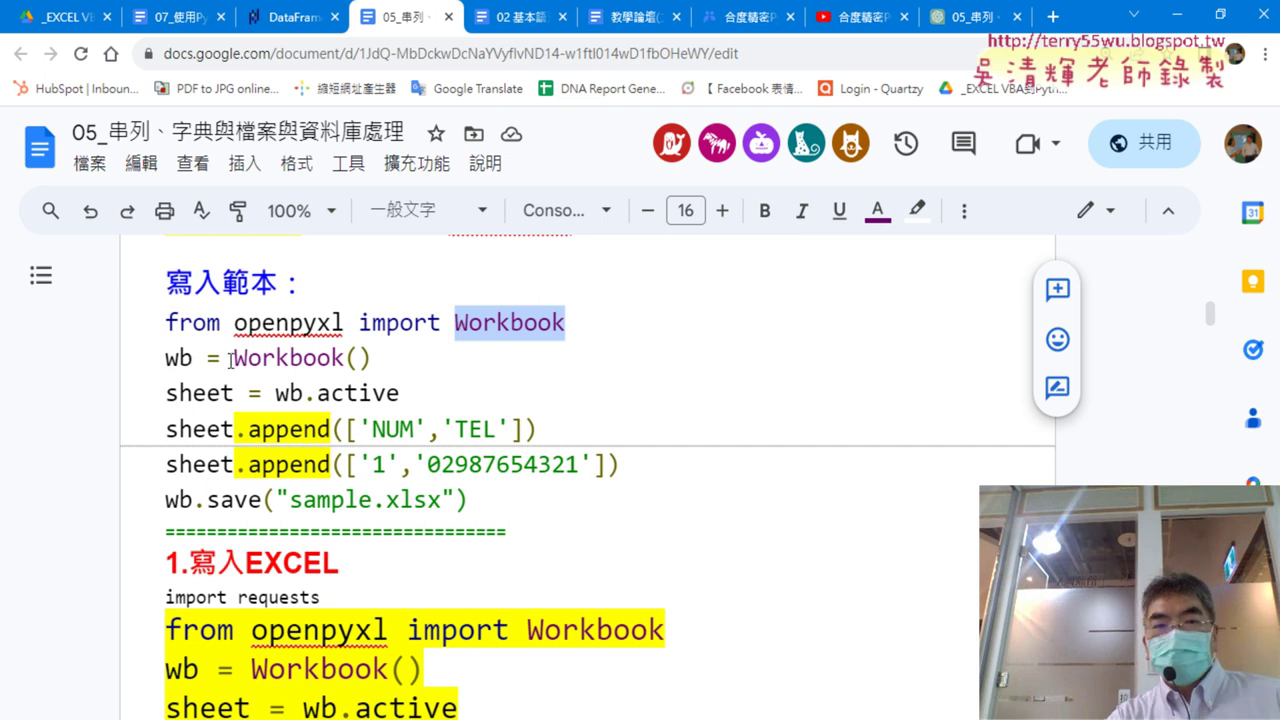
drag(233, 360, 375, 360)
drag(192, 359, 166, 358)
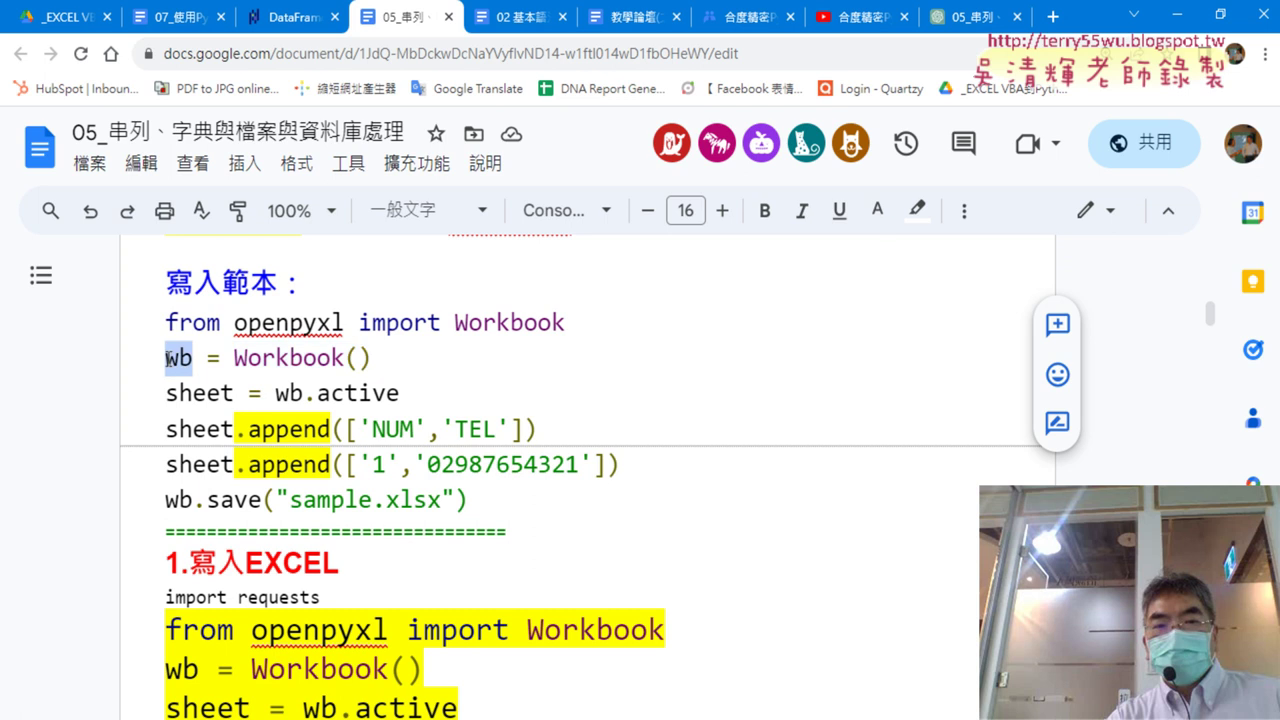
drag(413, 393, 275, 393)
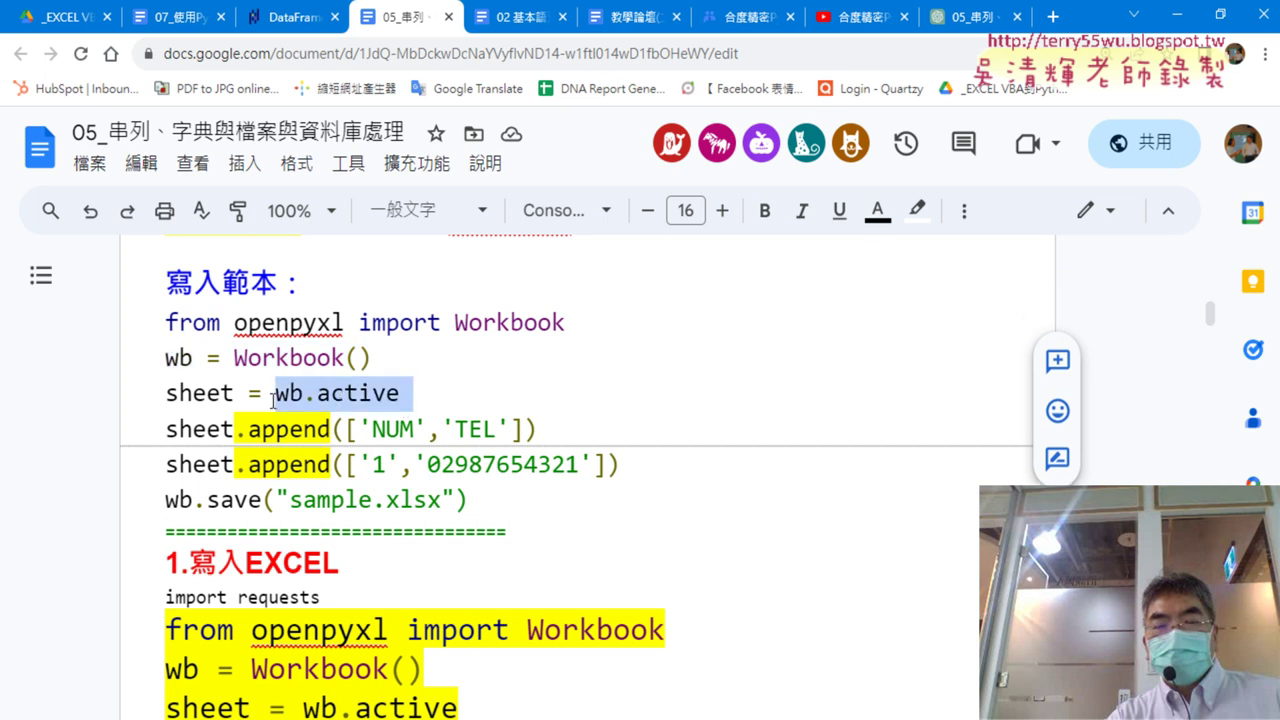
drag(233, 395, 166, 396)
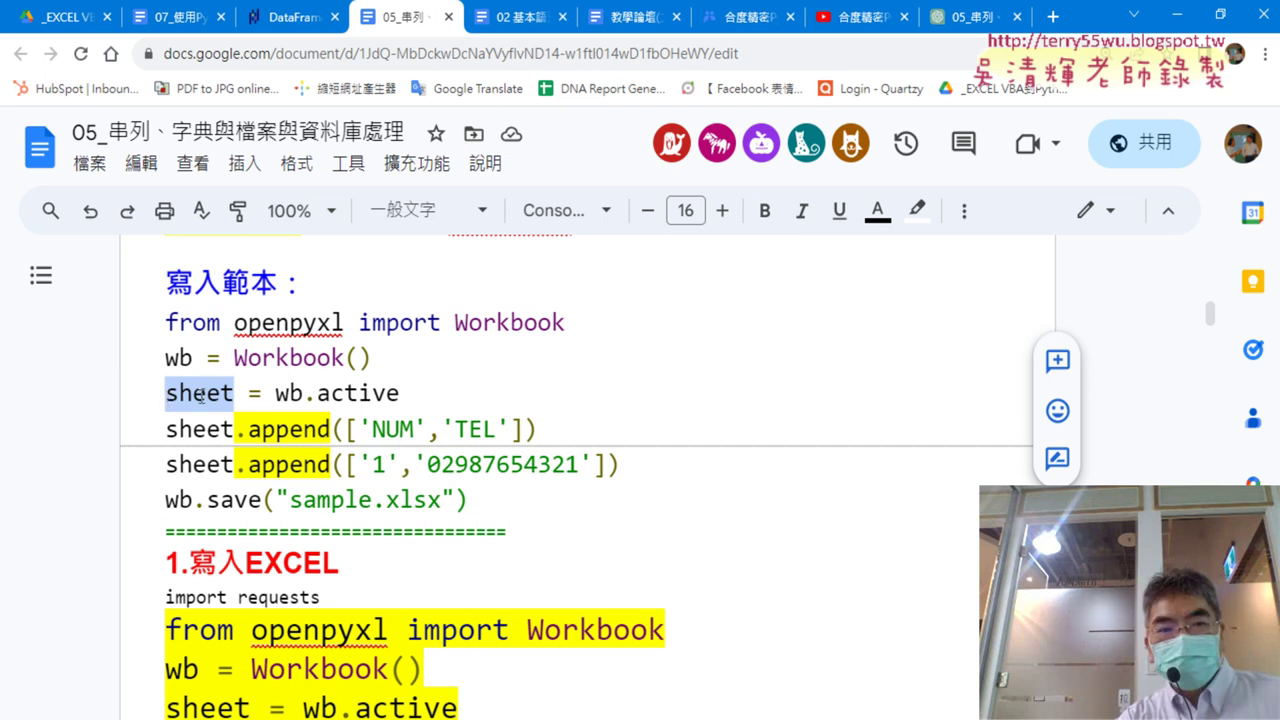
drag(166, 394, 234, 393)
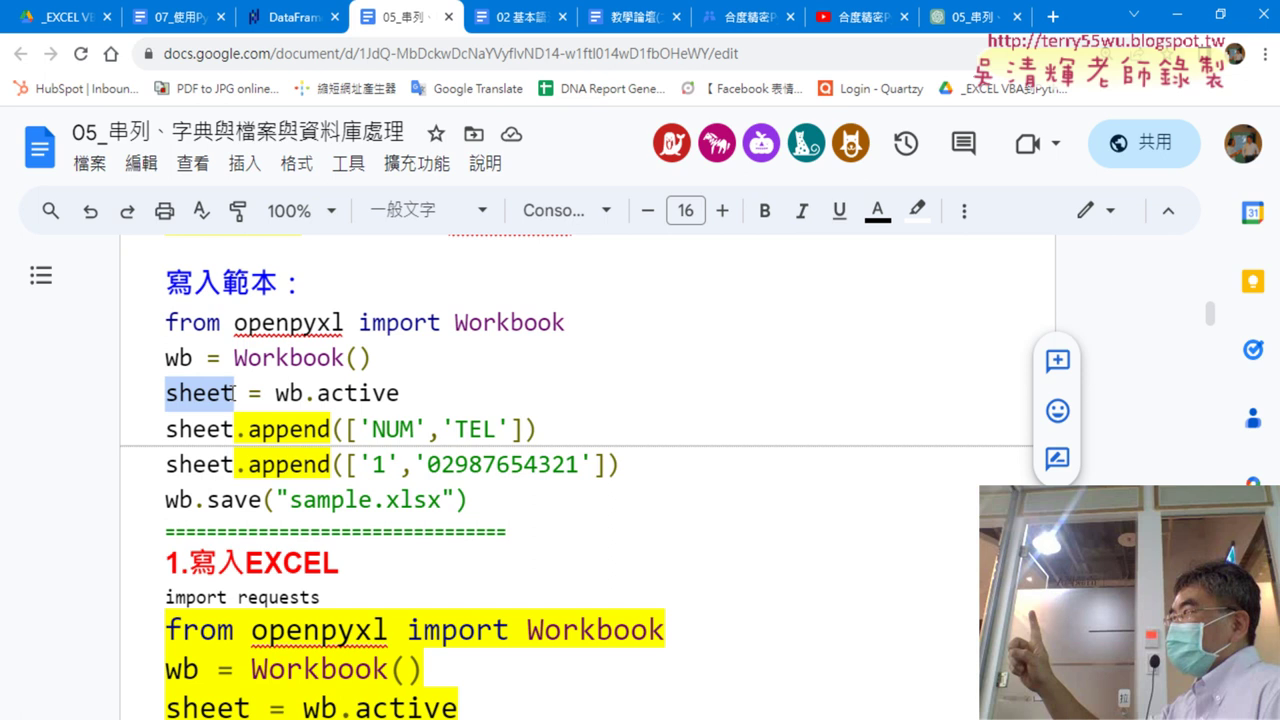
drag(400, 393, 277, 394)
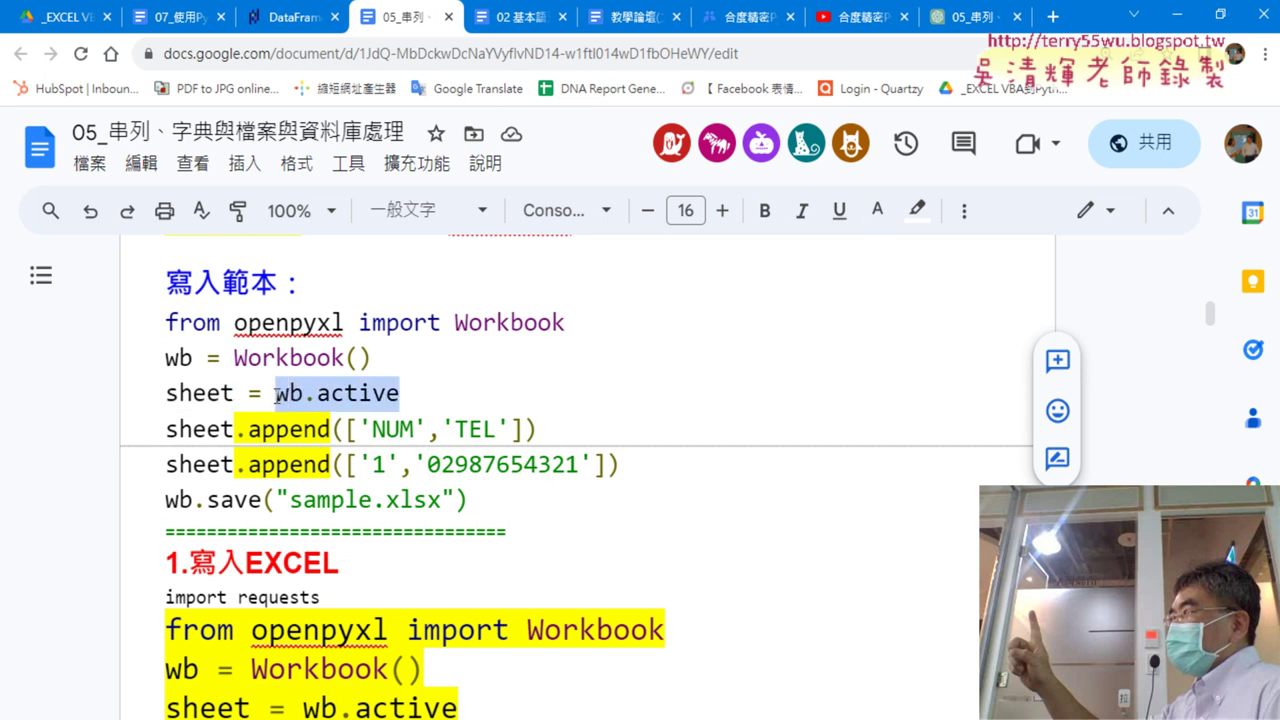